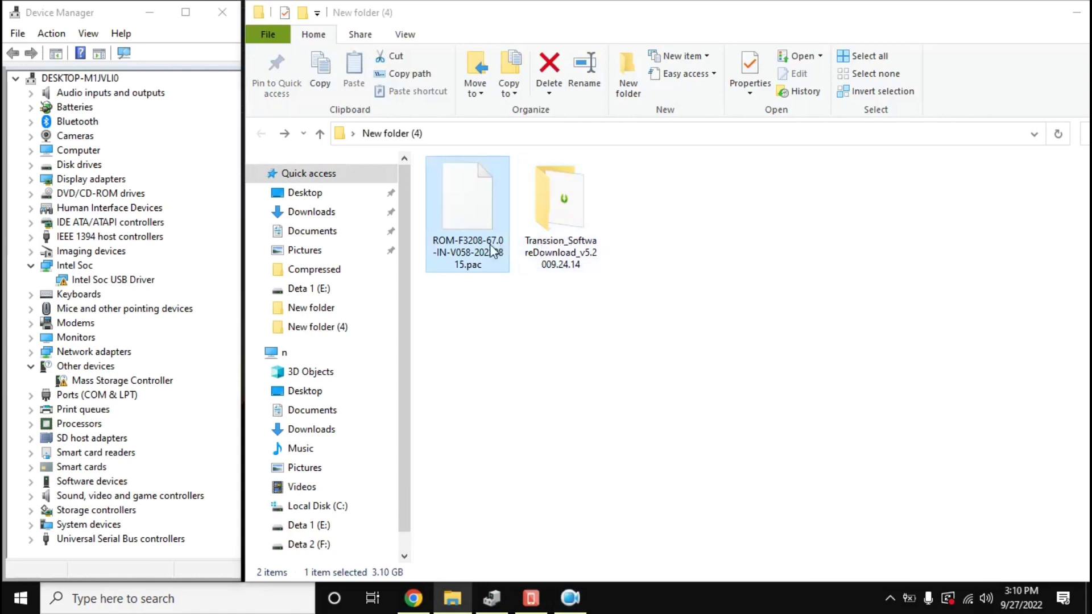
# Move ROM-F3208-67.0-IN-V058-20220815.pac from New folder (4) into Transsion_SoftwareDownload_v5.2009.24.14's Tool Playing folder.
pyautogui.rightClick(462, 197)
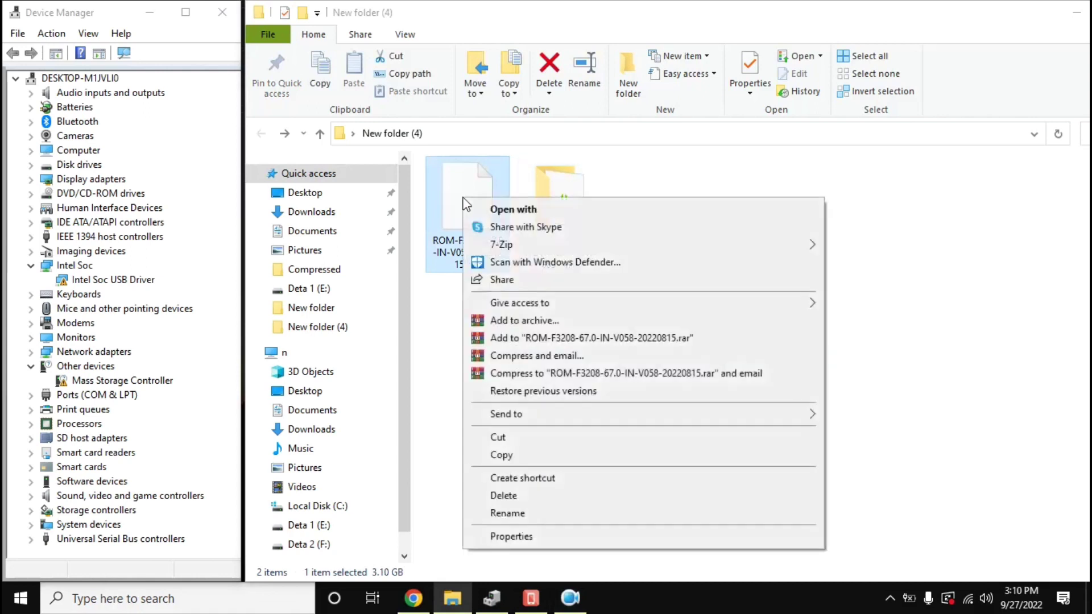
pyautogui.click(489, 440)
pyautogui.doubleClick(550, 239)
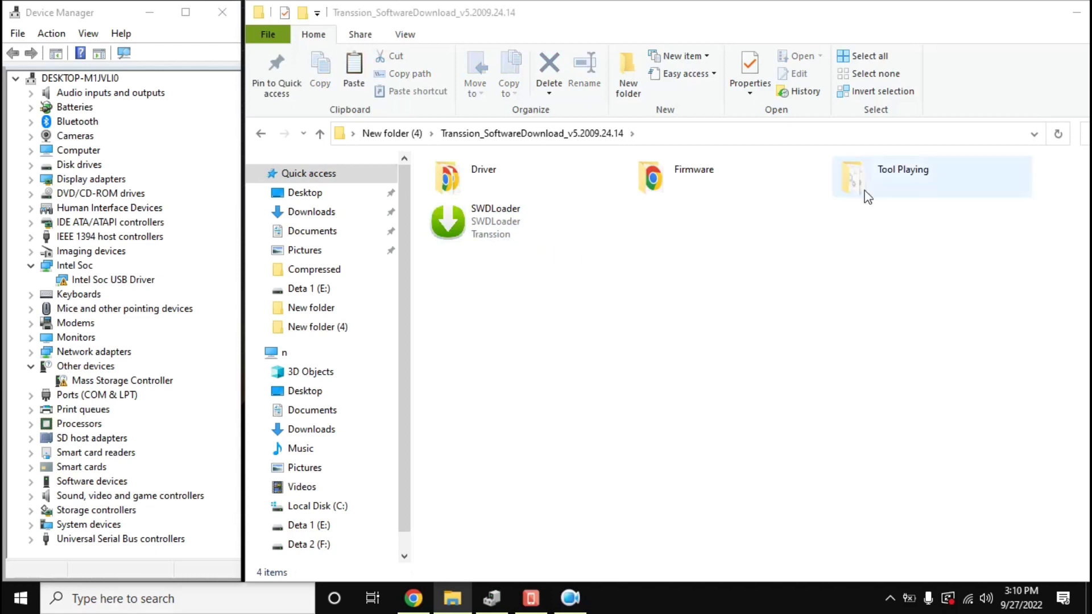
pyautogui.click(913, 195)
pyautogui.doubleClick(912, 187)
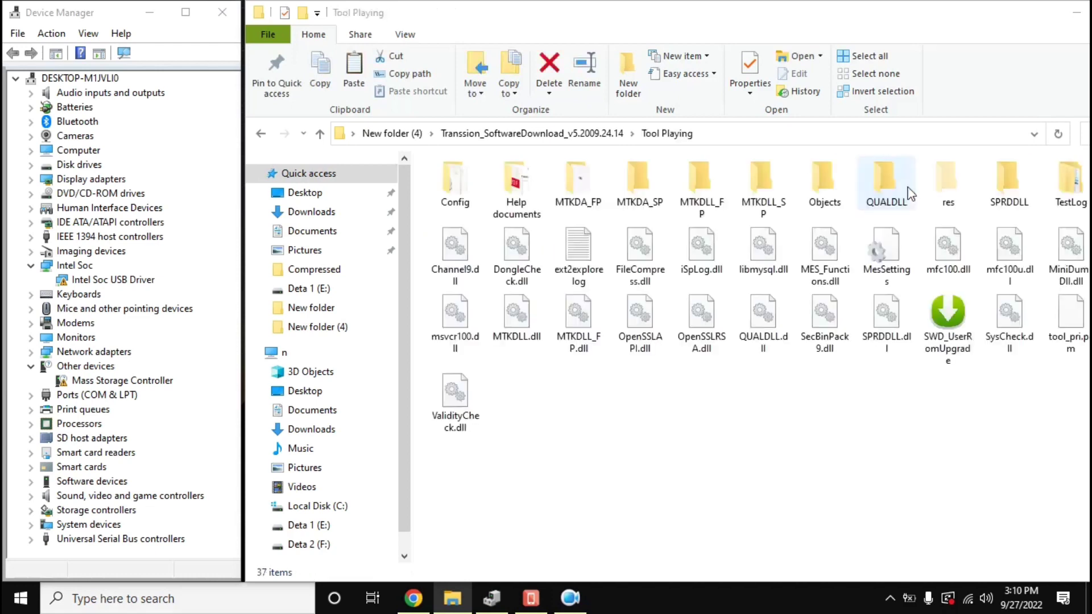
pyautogui.rightClick(690, 401)
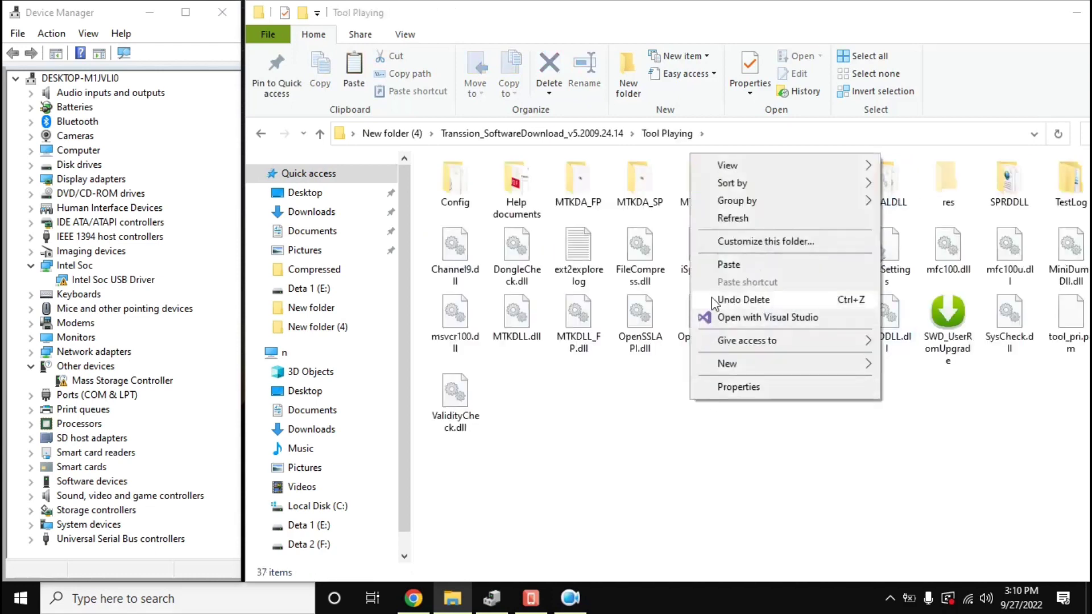
pyautogui.click(734, 264)
pyautogui.click(665, 435)
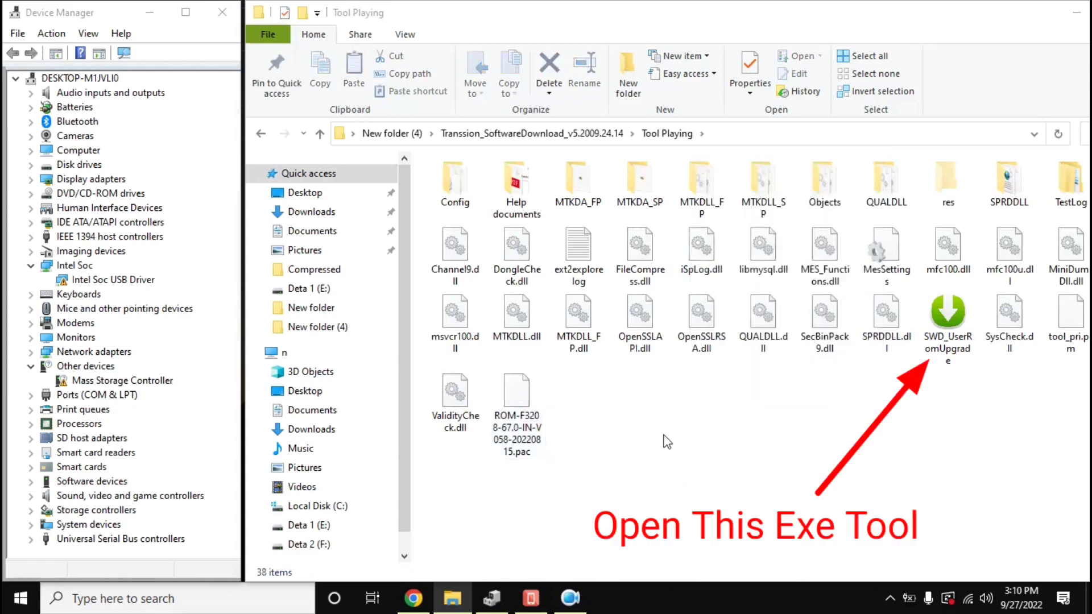
# Run SWD_UserRomUpgrade as administrator and dismiss its missing-file error.
pyautogui.click(936, 339)
pyautogui.rightClick(936, 339)
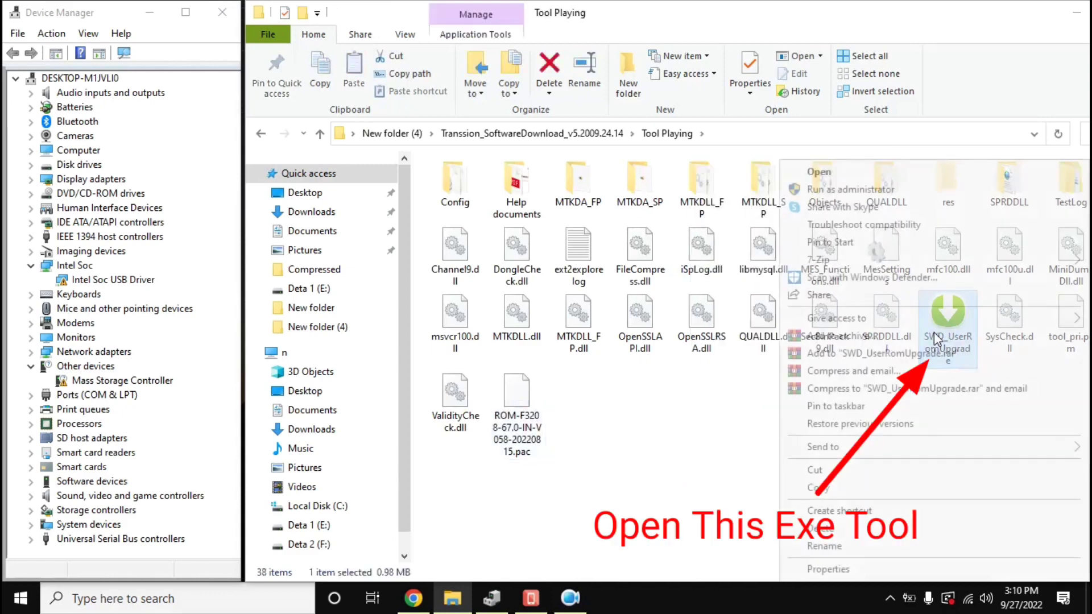
pyautogui.click(813, 191)
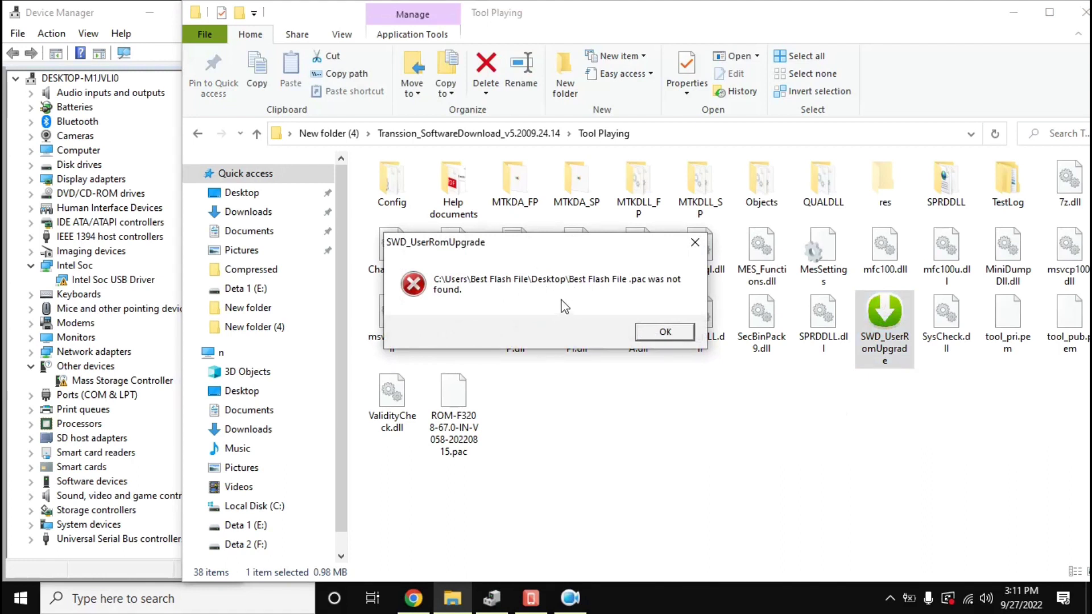
pyautogui.click(660, 332)
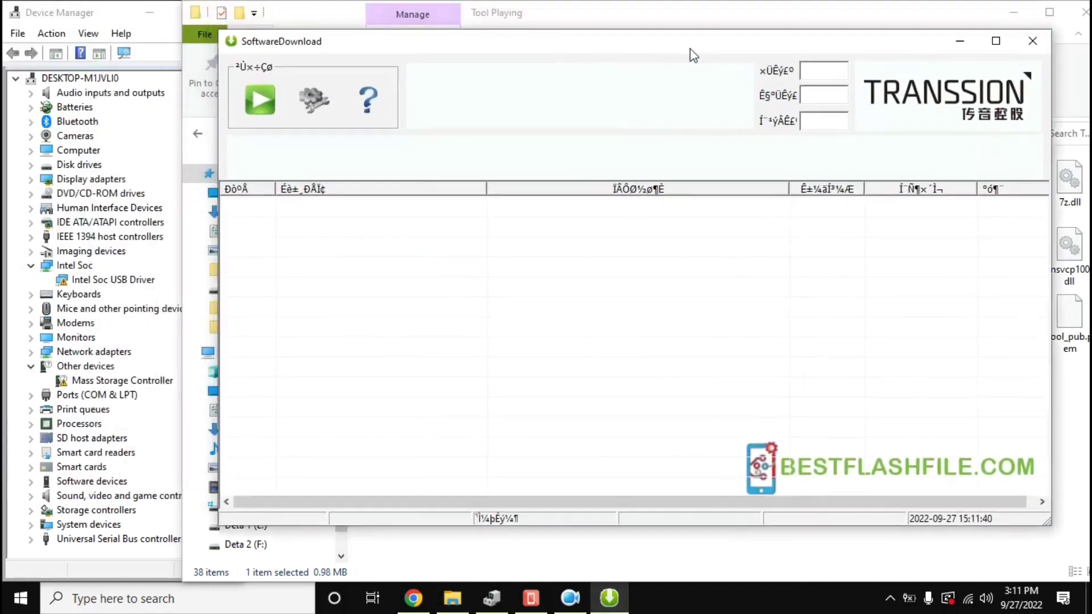
# Open the firmware path setting's file browser and go to New folder (4) on the Desktop.
pyautogui.click(298, 117)
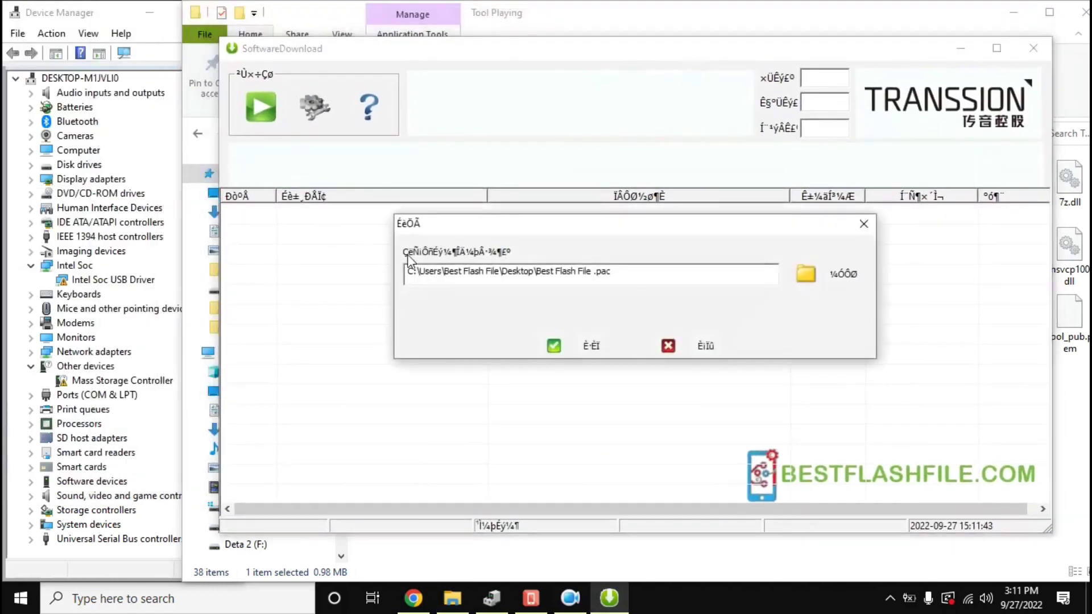
pyautogui.click(824, 289)
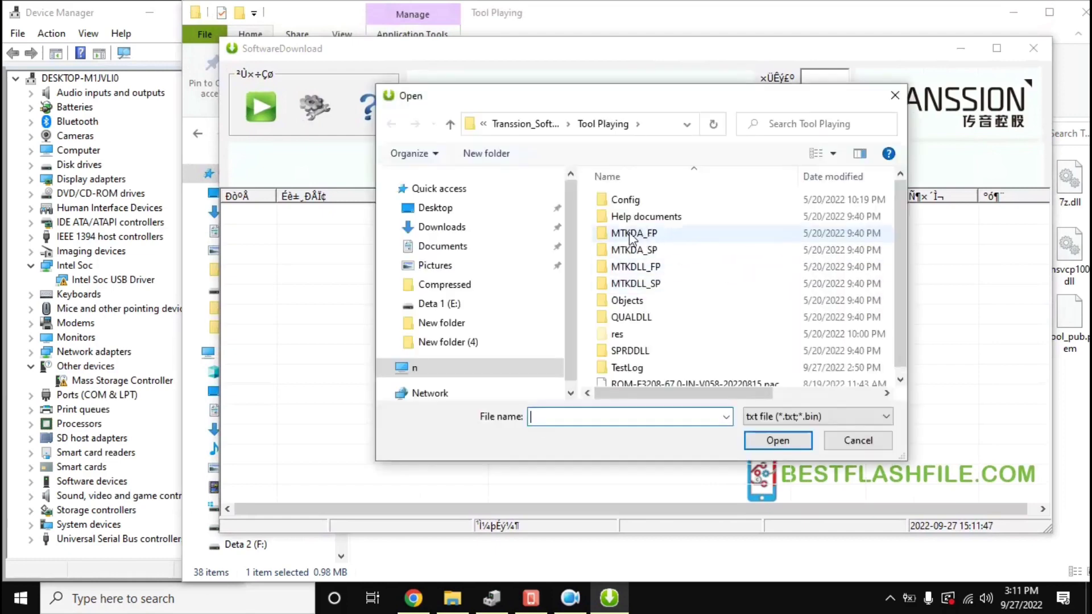
pyautogui.click(429, 220)
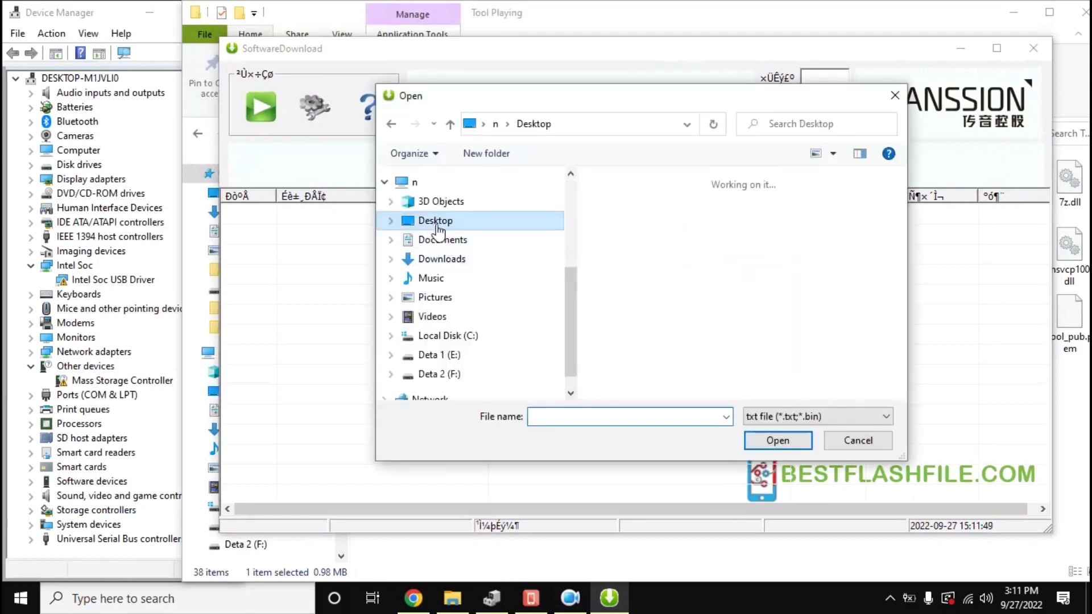
pyautogui.scroll(-5, 750, 335)
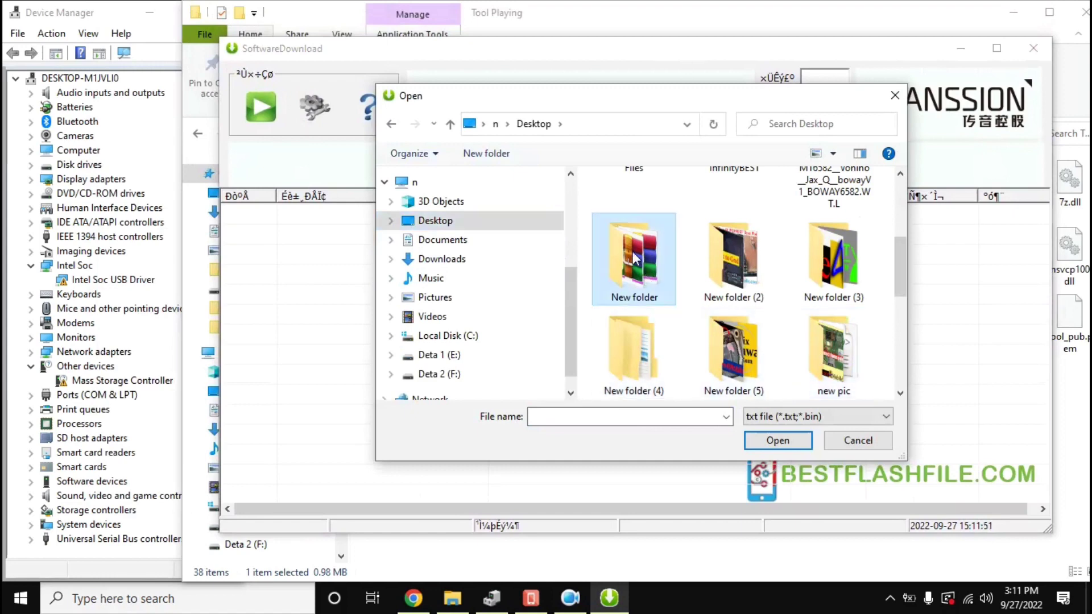
pyautogui.doubleClick(636, 278)
pyautogui.press('BackSpace')
pyautogui.scroll(5, 724, 344)
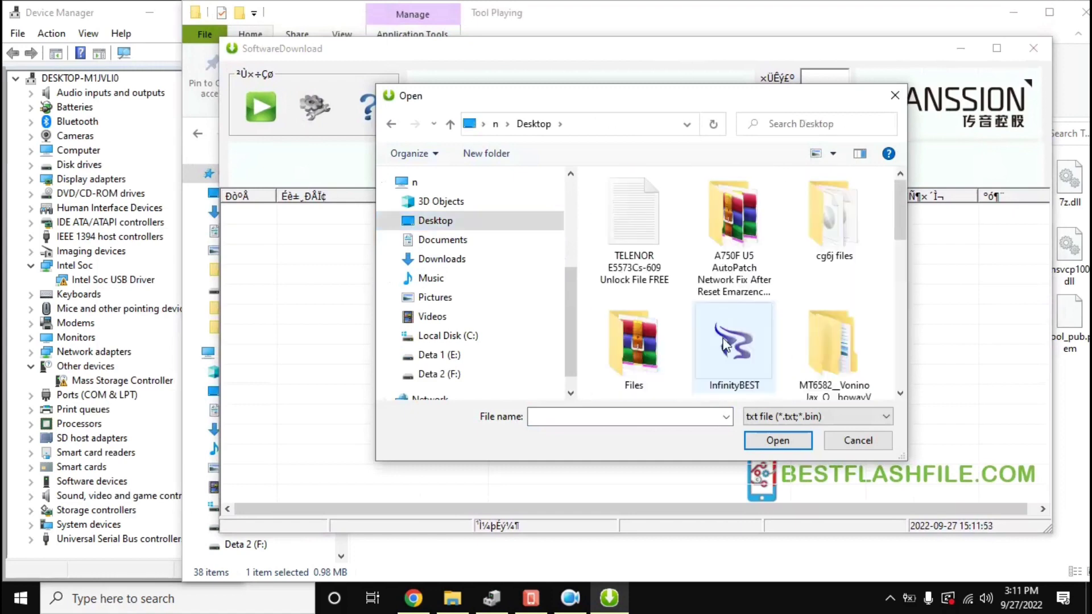
pyautogui.moveTo(893, 186); pyautogui.dragTo(621, 273)
pyautogui.doubleClick(621, 273)
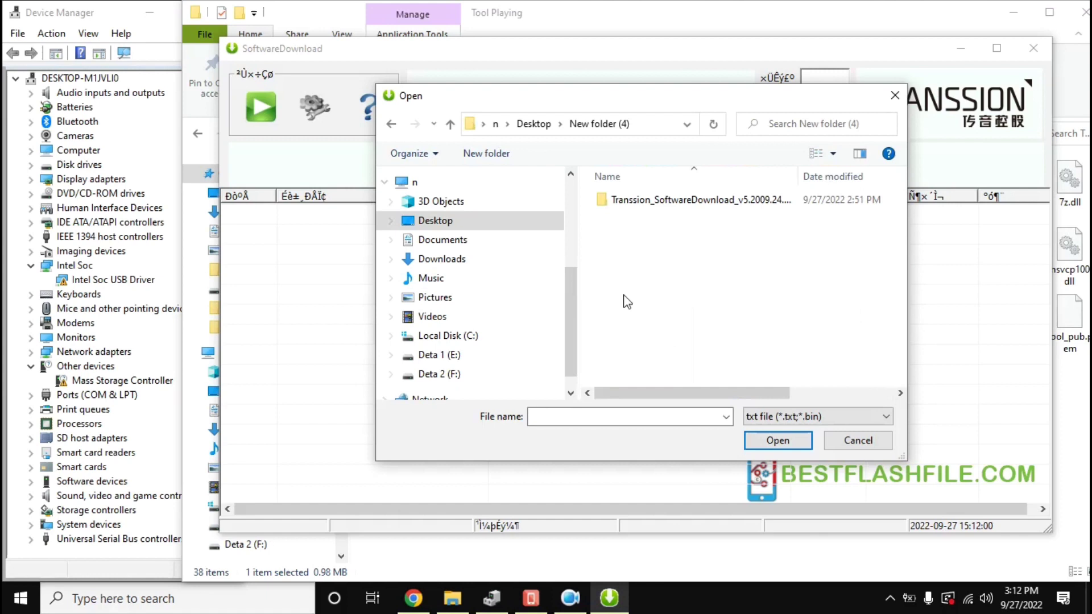
# Load ROM-F3208-67.0-IN-V058-20220815.pac from the Transsion download tool's Tool Playing folder and confirm the firmware path.
pyautogui.doubleClick(625, 208)
pyautogui.doubleClick(622, 236)
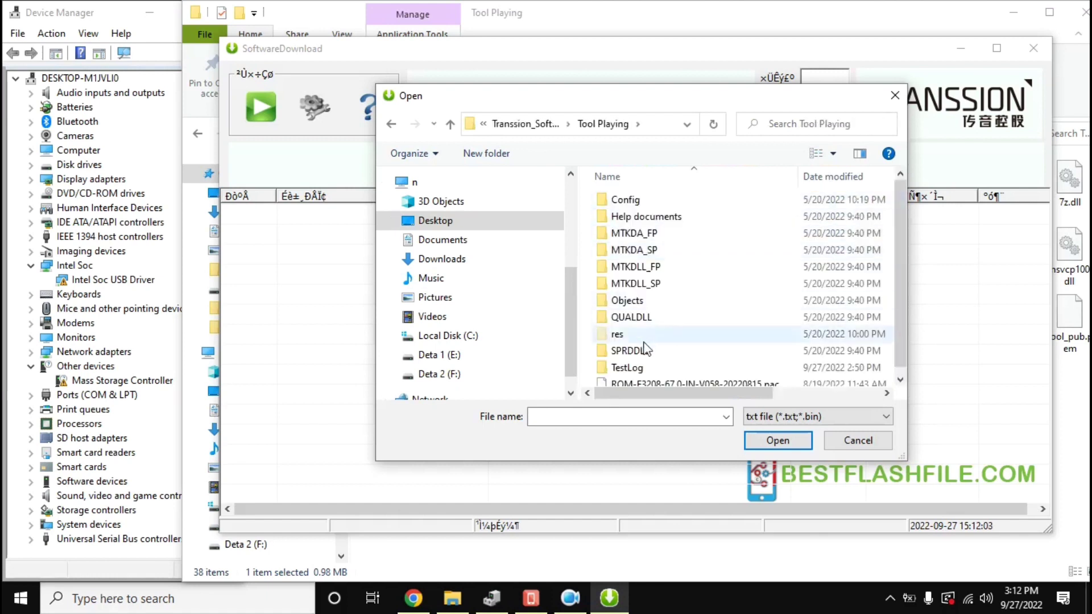
pyautogui.scroll(-1, 766, 351)
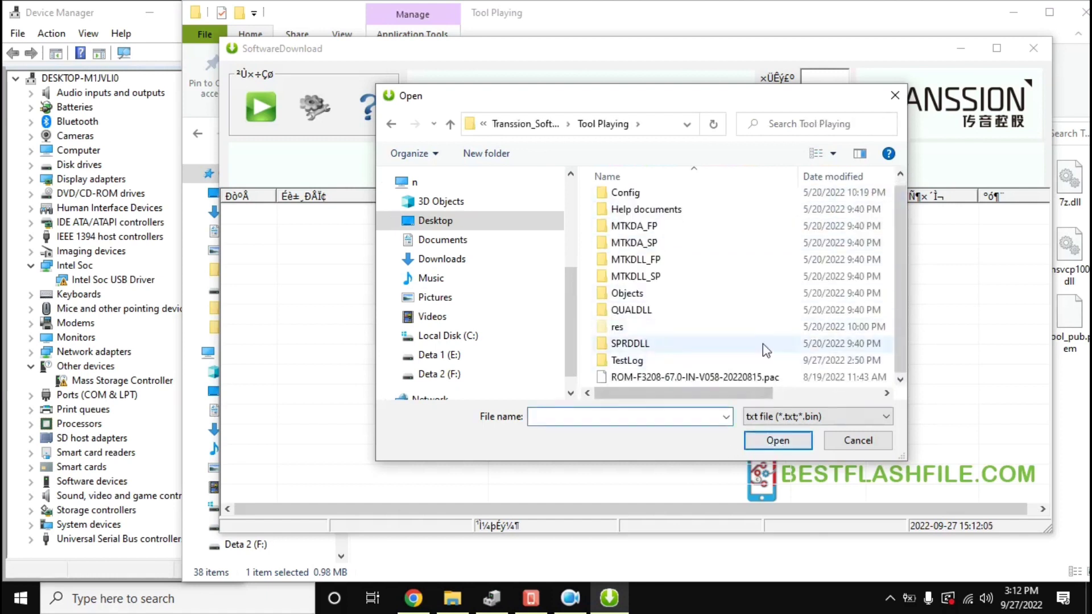
pyautogui.click(667, 380)
pyautogui.click(777, 440)
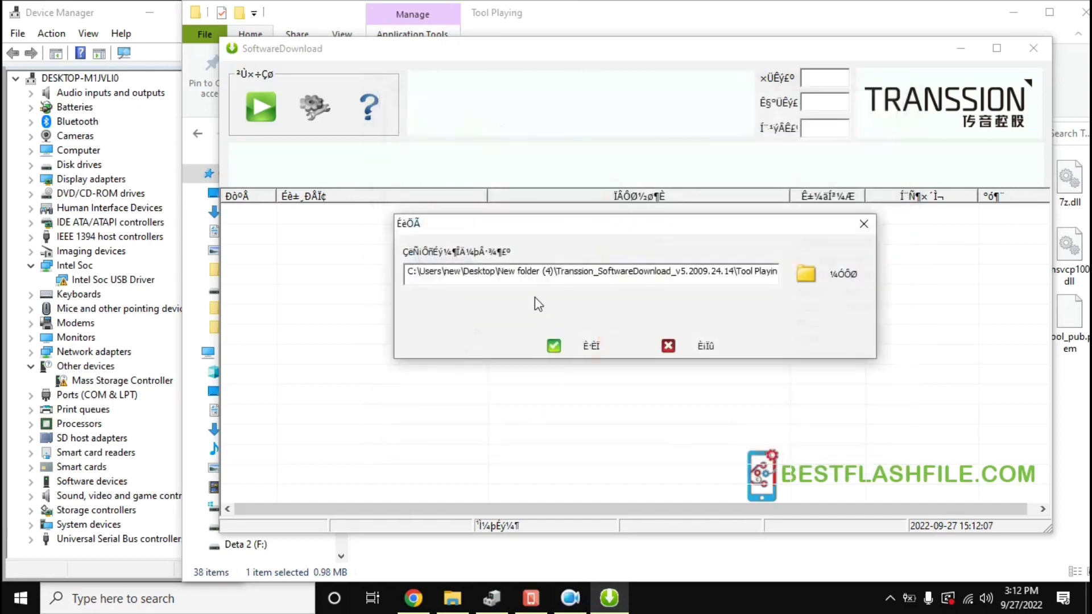
pyautogui.click(567, 343)
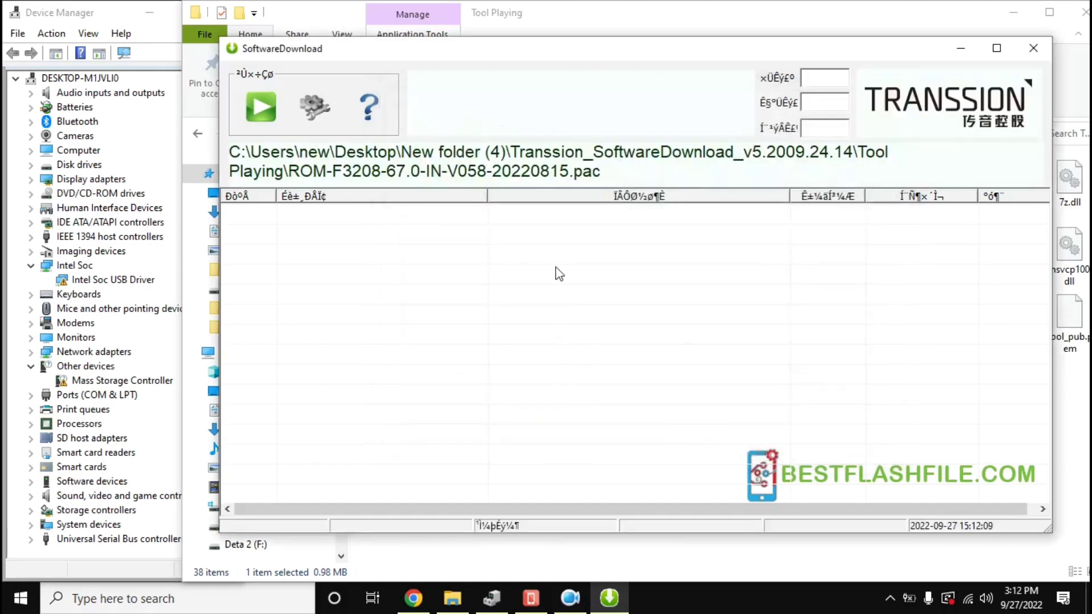
# Try to start flashing the loaded ROM in the SoftwareDownload tool.
pyautogui.click(834, 27)
pyautogui.click(609, 597)
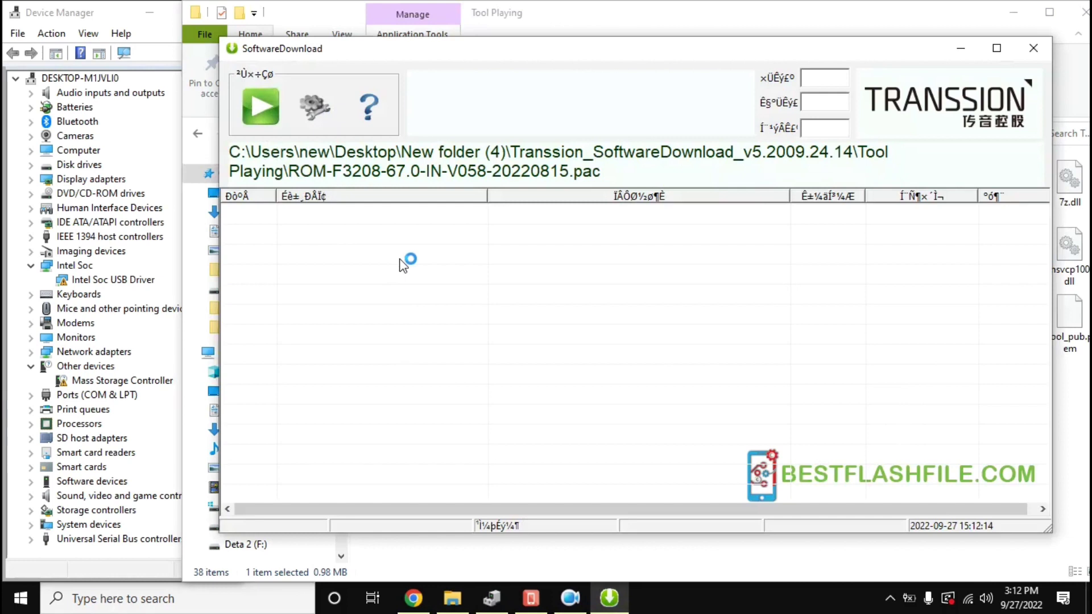
pyautogui.click(171, 111)
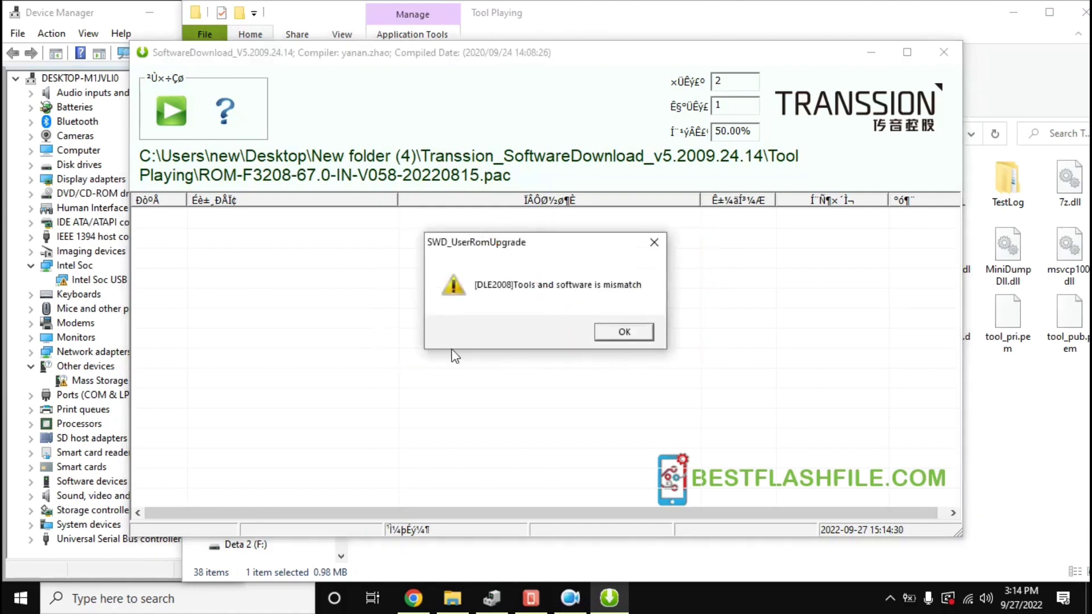
# Dismiss the mismatch warning, start the ROM download again and move the tool window clear of the Device Manager list.
pyautogui.click(647, 336)
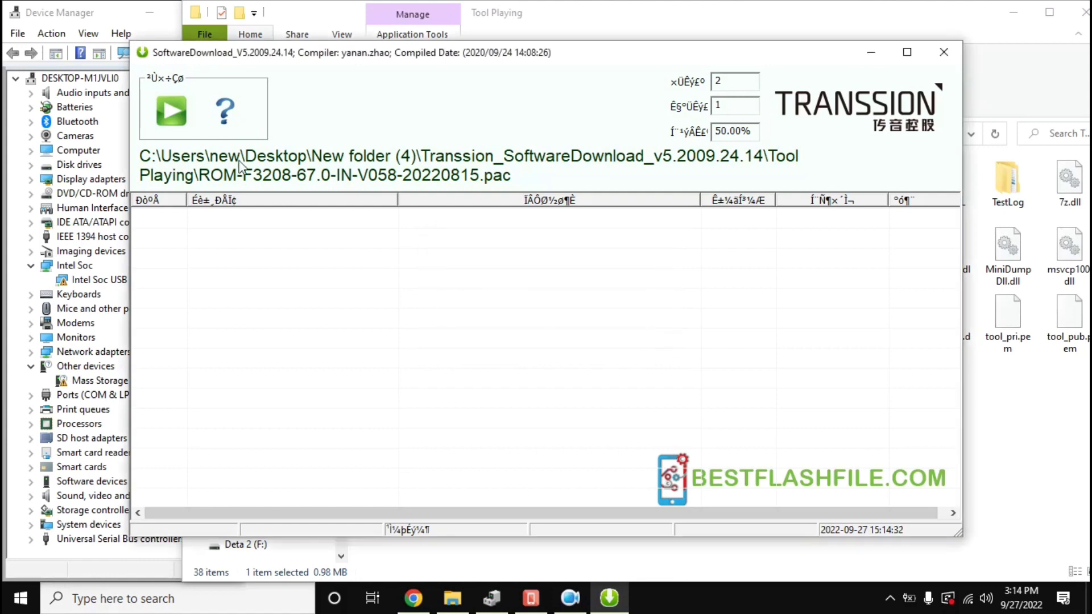
pyautogui.click(173, 108)
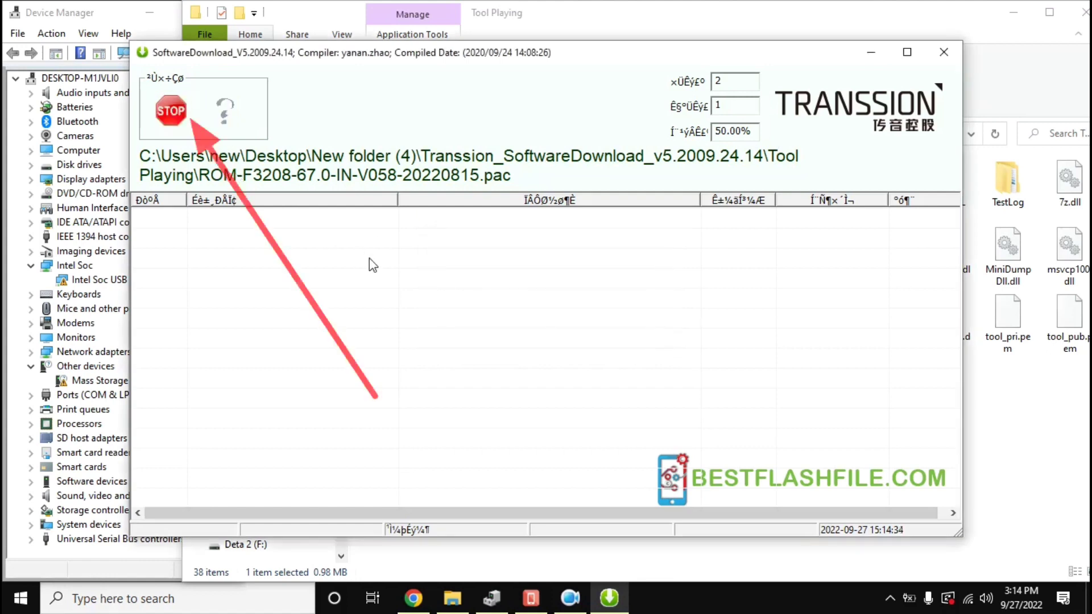
pyautogui.moveTo(449, 56); pyautogui.dragTo(516, 56)
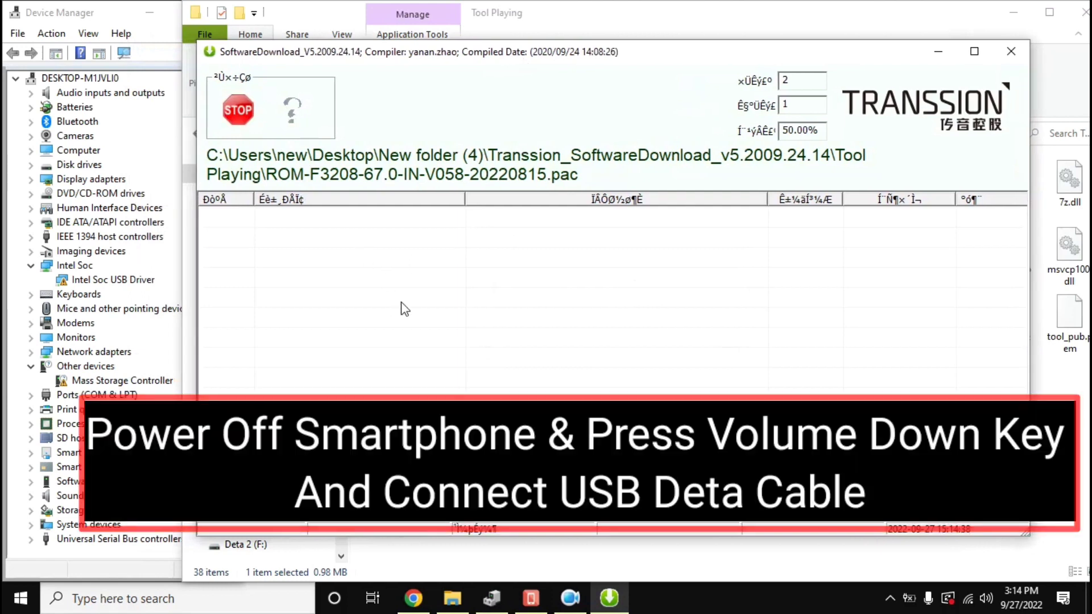